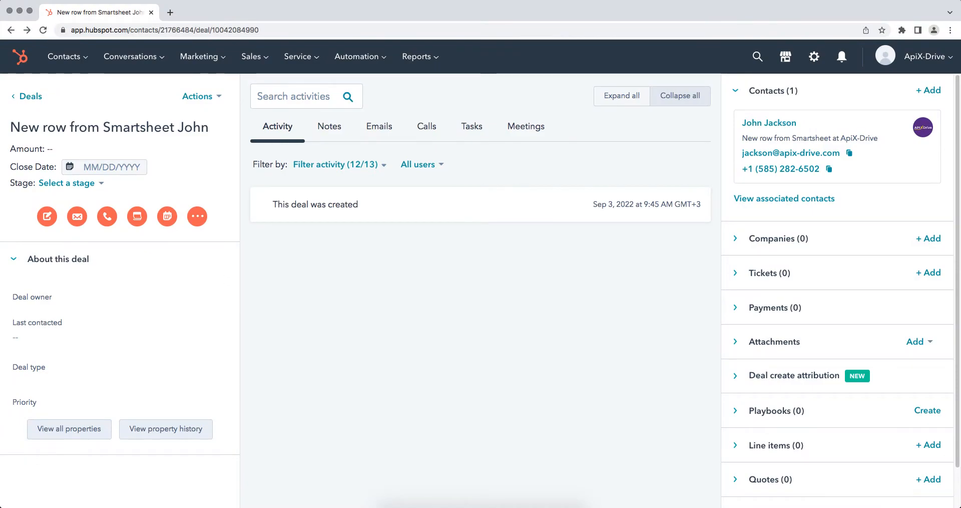
- View all properties of the deal created from the Smartsheet row
{"action": "left_click", "coordinate": [74, 429]}
{"action": "scroll", "coordinate": [74, 435], "scroll_direction": "down", "scroll_amount": 3}
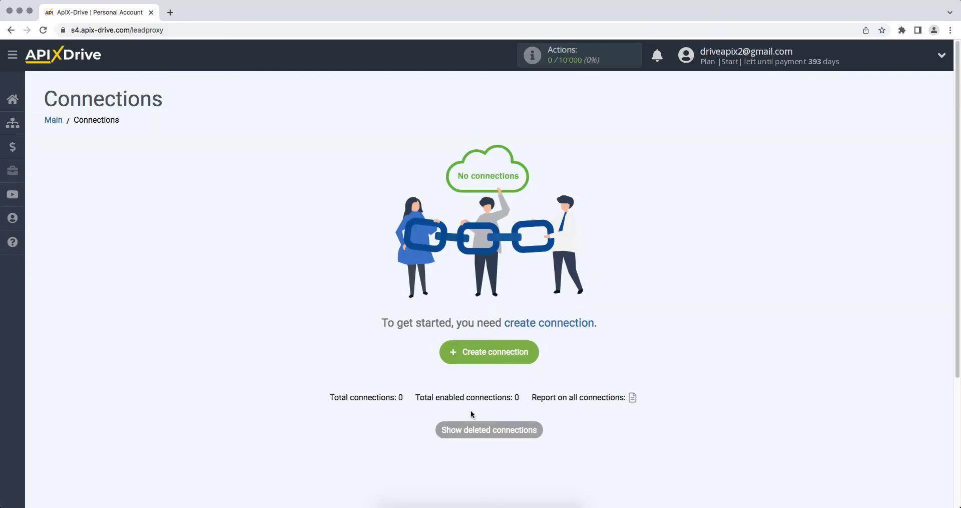
- Create a new connection in ApiX-Drive and set Smartsheet as its data source system
{"action": "left_click", "coordinate": [449, 353]}
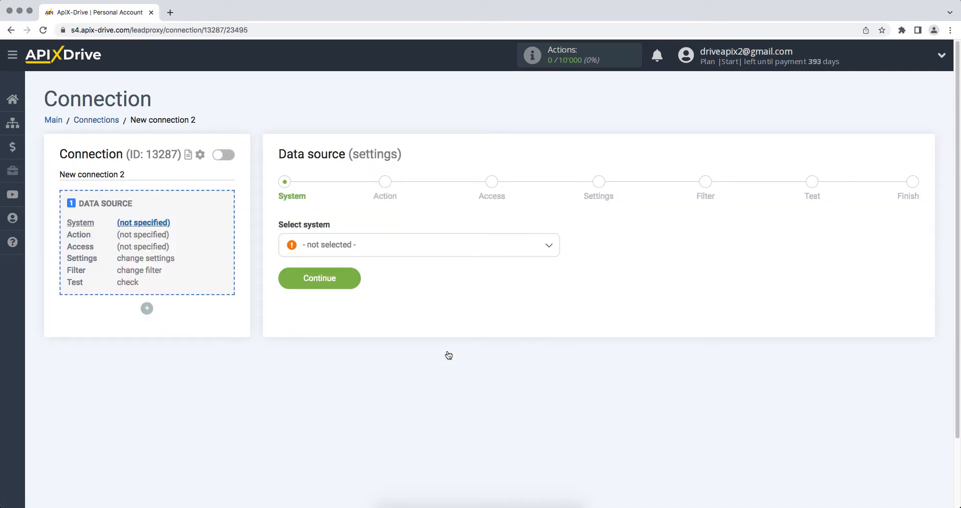
{"action": "left_click", "coordinate": [451, 244]}
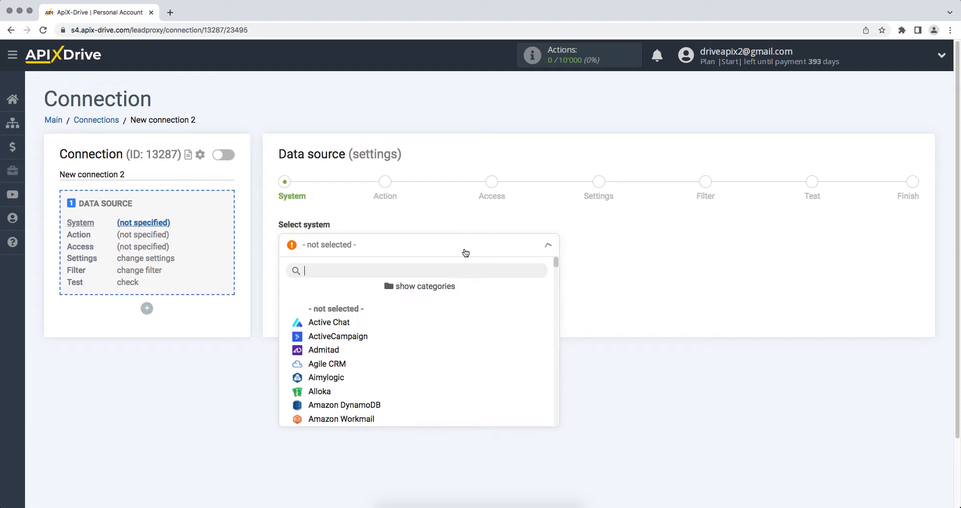
{"action": "left_click_drag", "start_coordinate": [555, 264], "coordinate": [561, 385]}
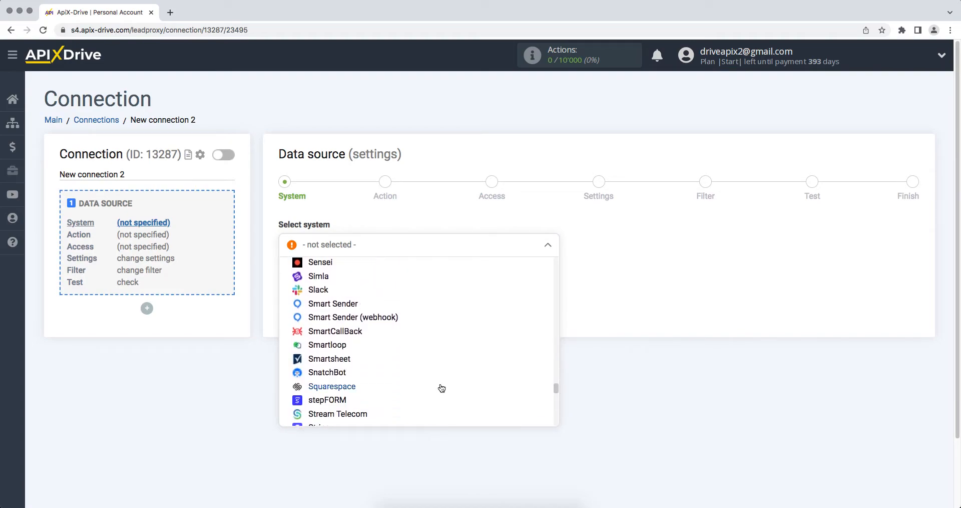
{"action": "left_click", "coordinate": [350, 361]}
{"action": "left_click", "coordinate": [286, 284]}
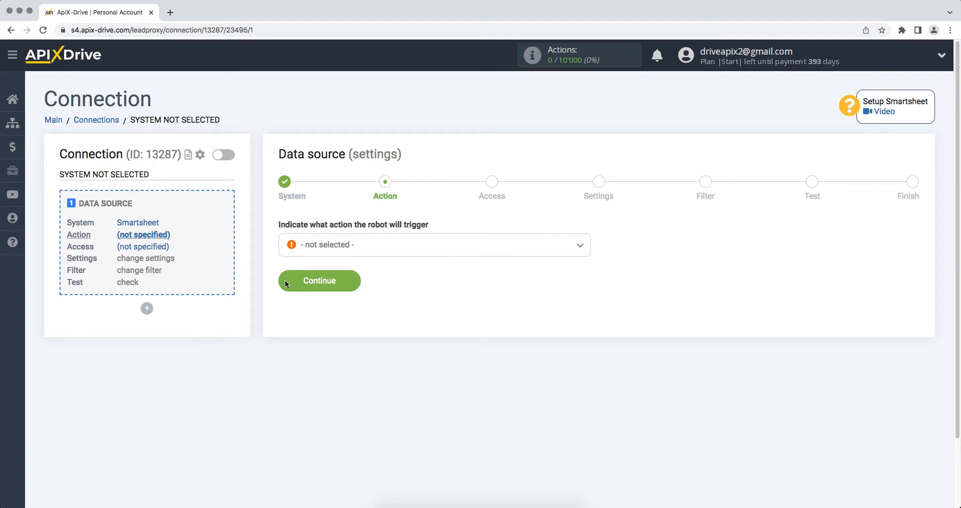
- Set the data source action to Get ROWS (new) and proceed to the account access stage
{"action": "left_click", "coordinate": [317, 251]}
{"action": "left_click", "coordinate": [319, 309]}
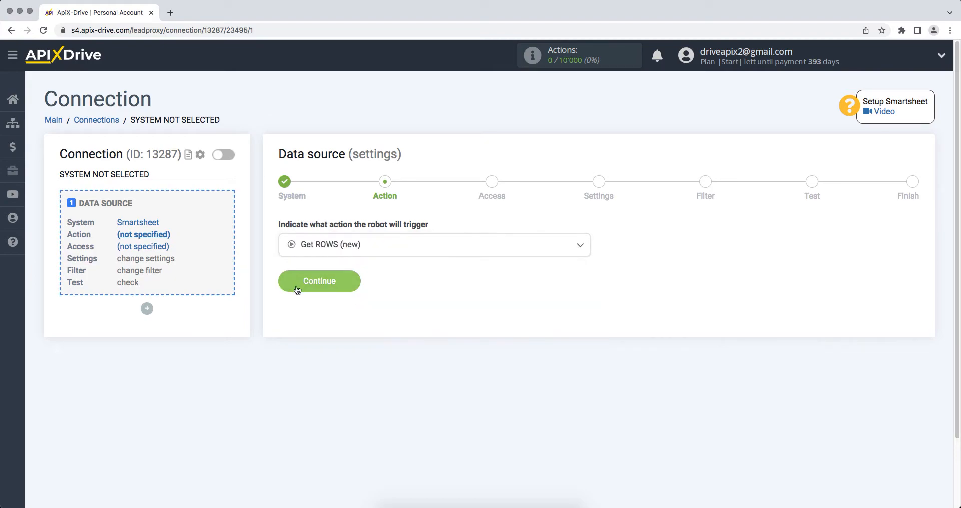
{"action": "left_click", "coordinate": [291, 284]}
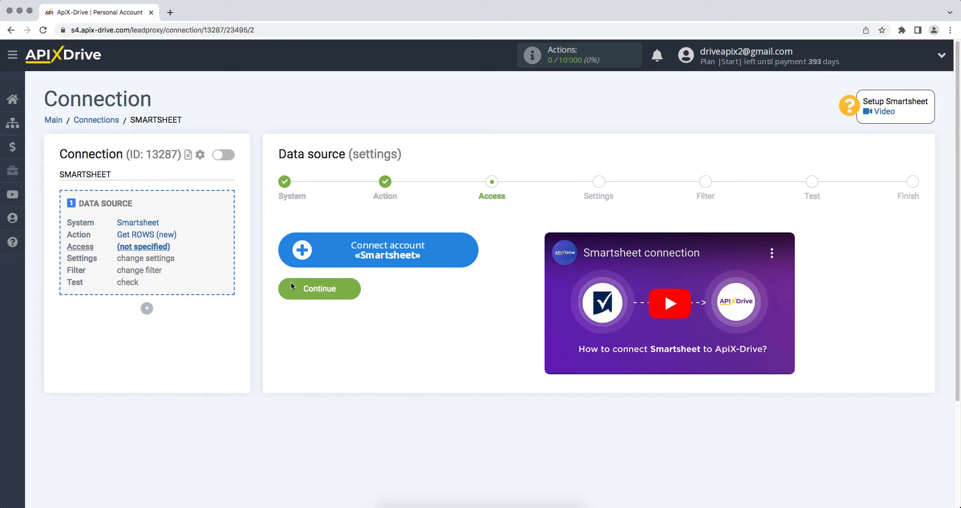
- Start connecting a Smartsheet account and sign in with the account e-mail and password
{"action": "left_click", "coordinate": [295, 251]}
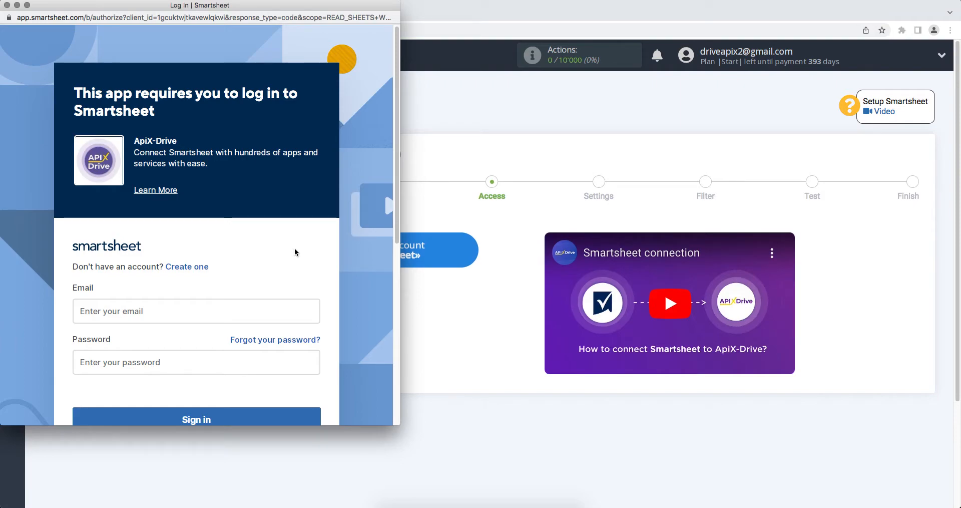
{"action": "left_click", "coordinate": [249, 311]}
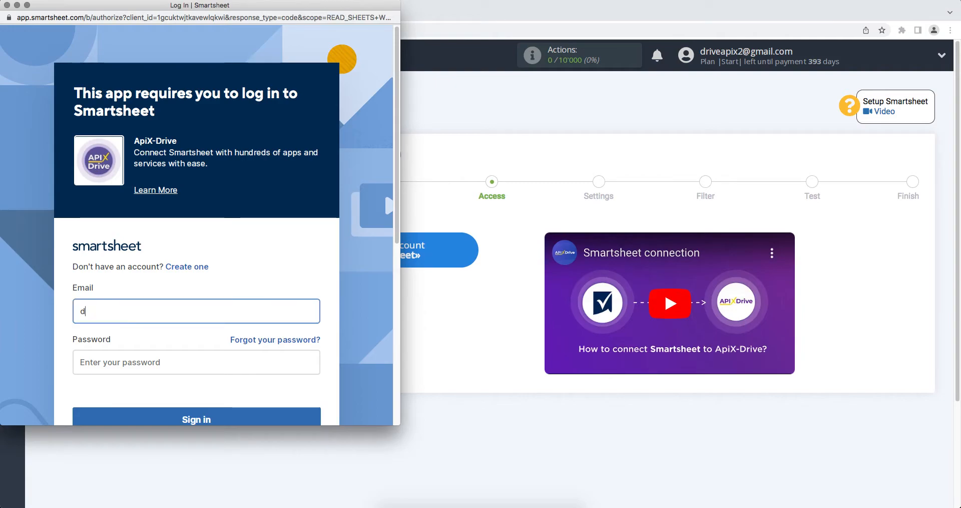
{"action": "left_click", "coordinate": [249, 365]}
{"action": "type", "text": "**********"}
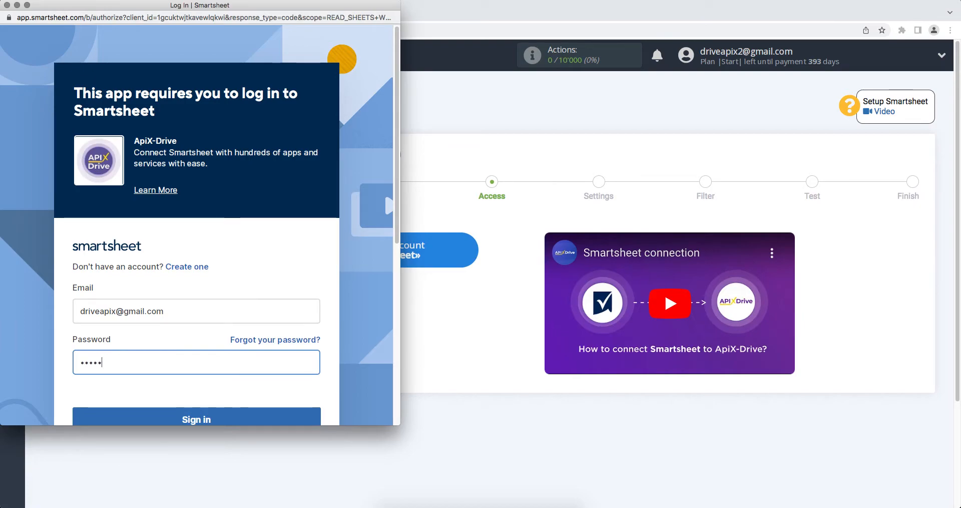
{"action": "type", "text": "**"}
{"action": "scroll", "coordinate": [248, 386], "scroll_direction": "down", "scroll_amount": 2}
{"action": "left_click", "coordinate": [247, 386]}
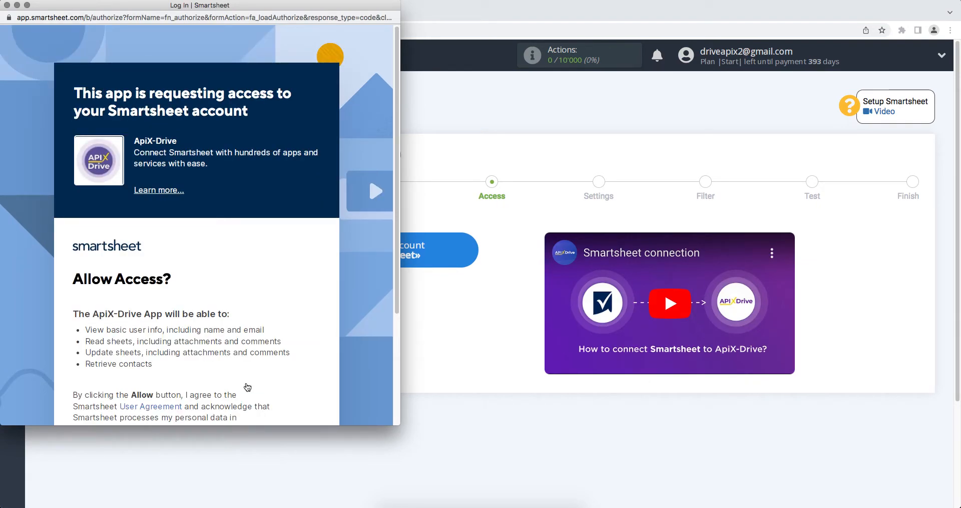
- Allow ApiX-Drive access to the Smartsheet account and use the connected login for the data source
{"action": "scroll", "coordinate": [248, 386], "scroll_direction": "down", "scroll_amount": 5}
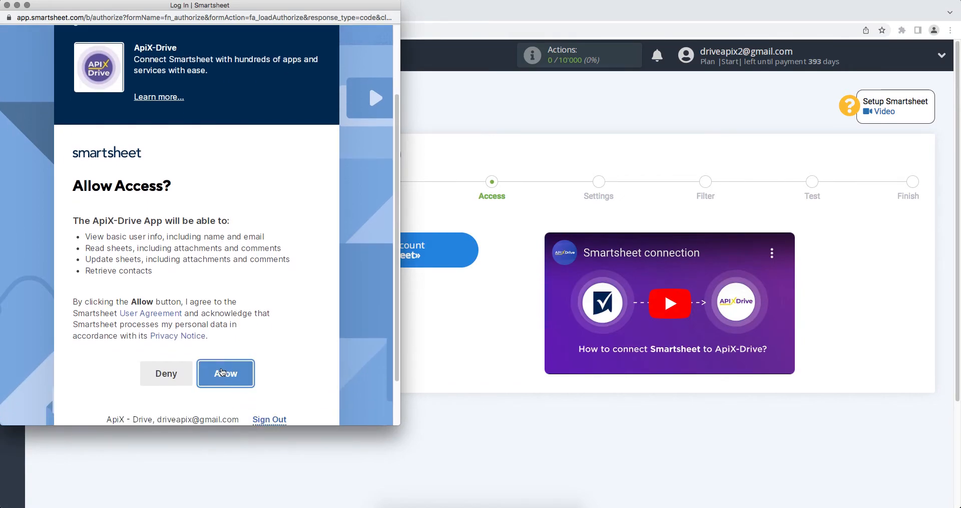
{"action": "left_click", "coordinate": [224, 373]}
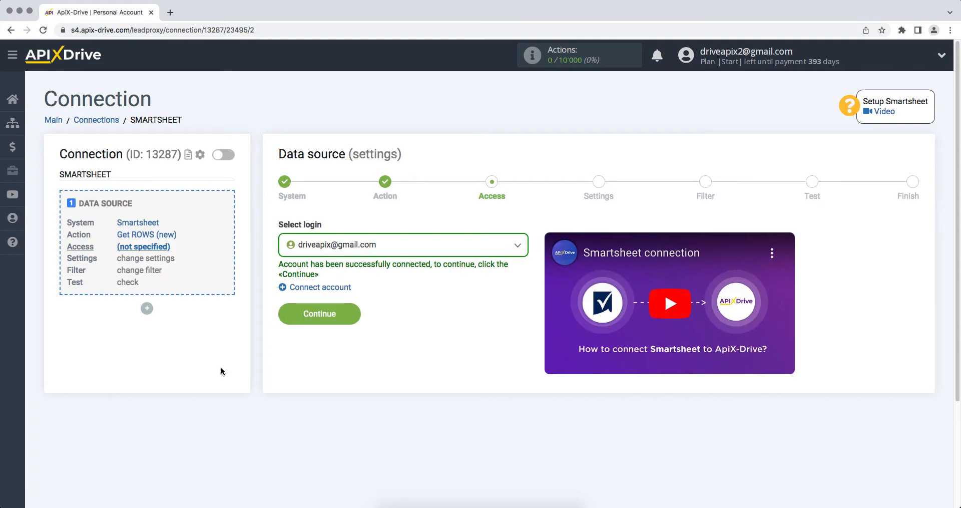
{"action": "left_click", "coordinate": [308, 250]}
{"action": "left_click", "coordinate": [320, 323]}
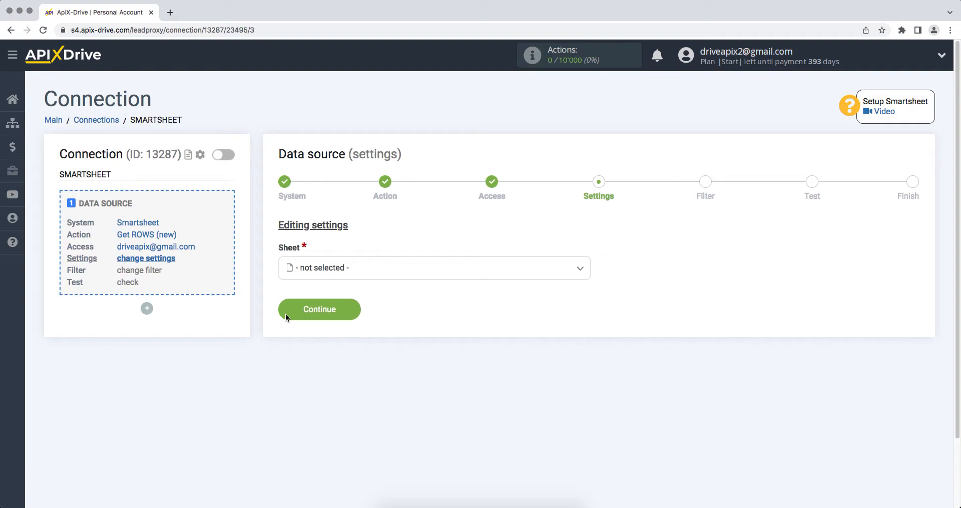
- Set the source sheet to ApiX-Drive and complete the data source setup without a filter, accepting the test data
{"action": "left_click", "coordinate": [313, 270]}
{"action": "left_click", "coordinate": [315, 333]}
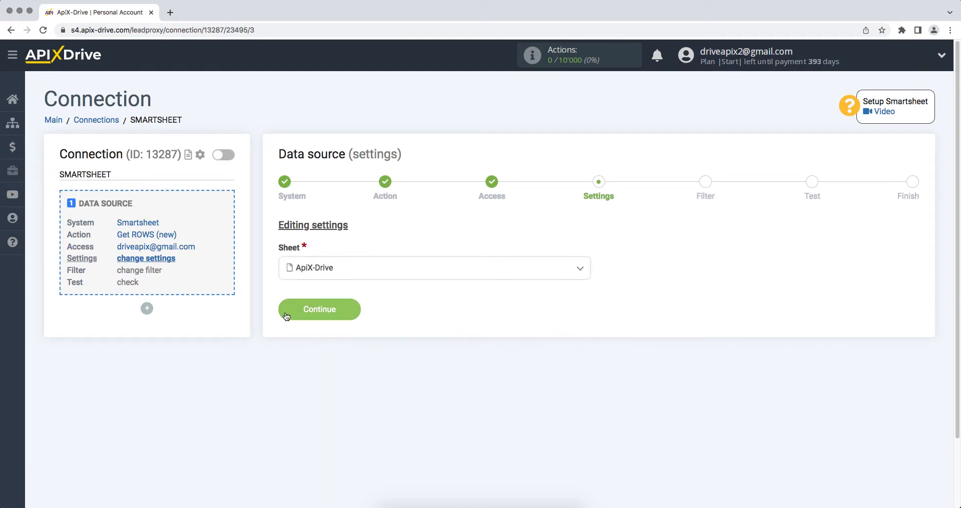
{"action": "left_click", "coordinate": [316, 309]}
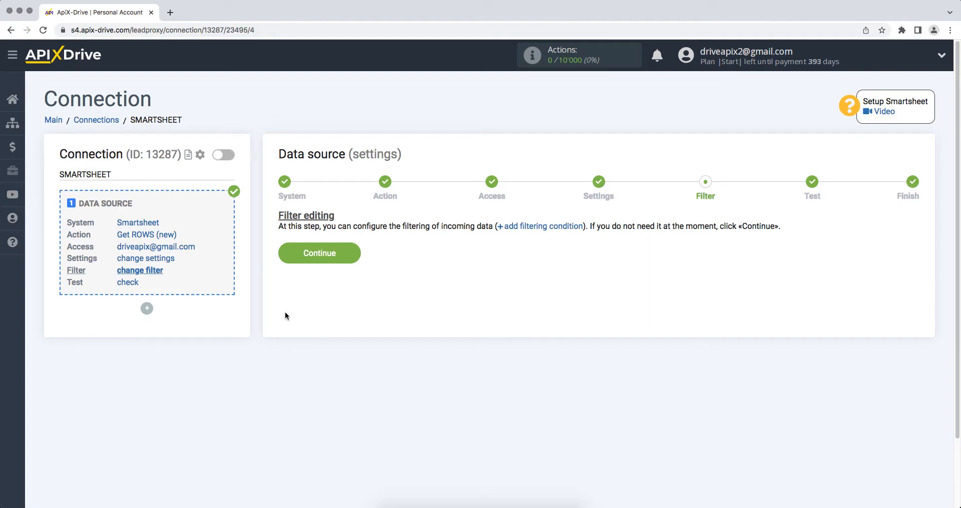
{"action": "left_click", "coordinate": [286, 261]}
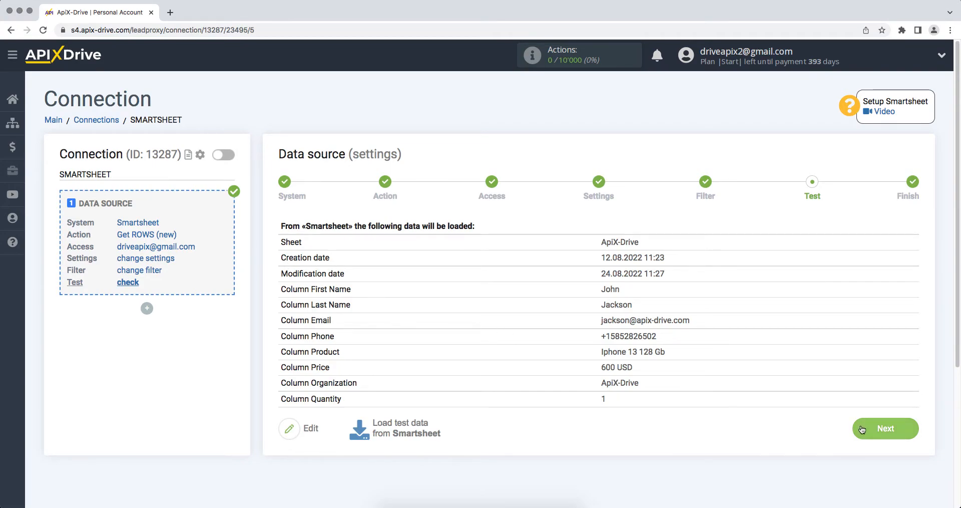
{"action": "left_click", "coordinate": [861, 429]}
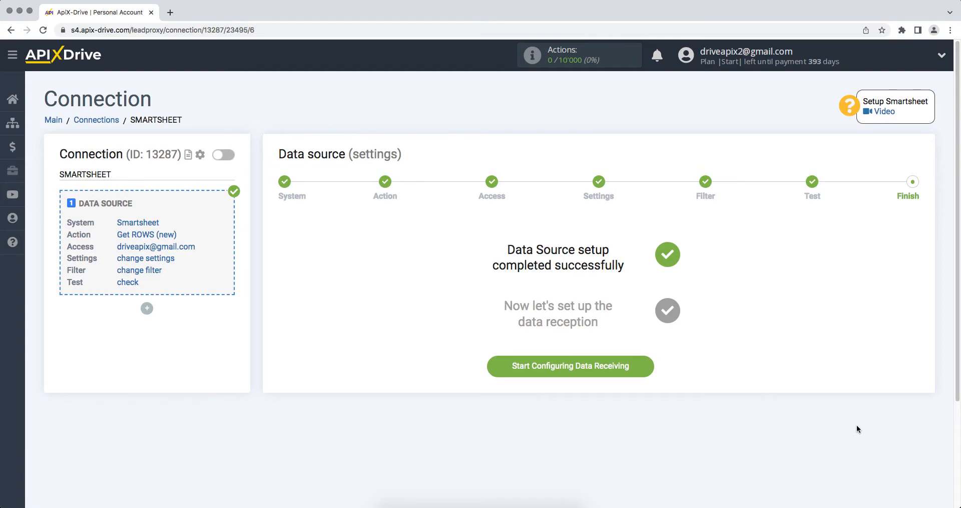
- Start configuring data receiving and set Hubspot as the data destination system
{"action": "left_click", "coordinate": [500, 370]}
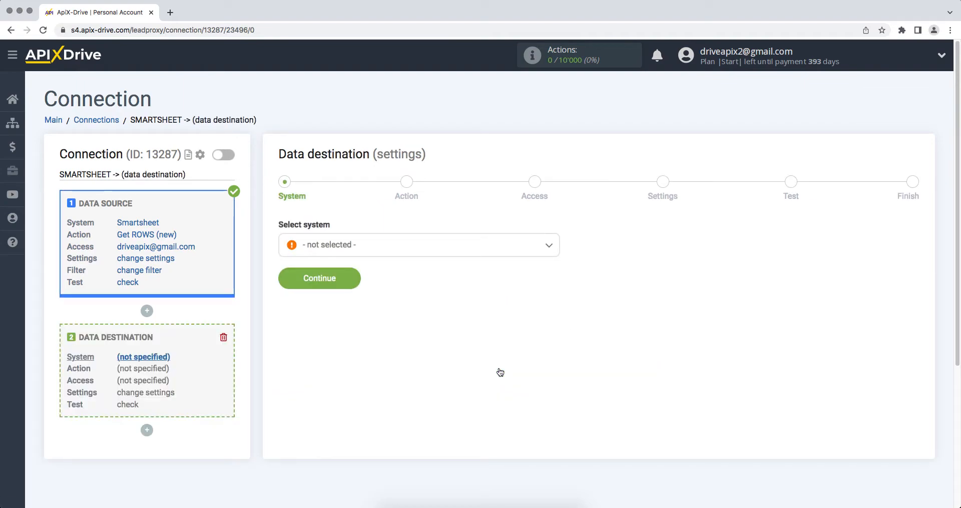
{"action": "left_click", "coordinate": [467, 245]}
{"action": "left_click_drag", "start_coordinate": [559, 264], "coordinate": [556, 313]}
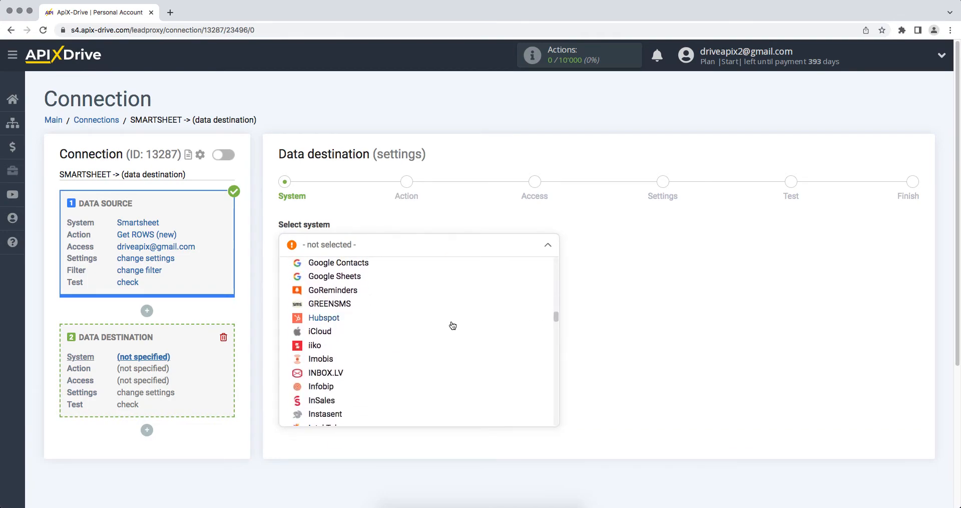
{"action": "left_click", "coordinate": [473, 319]}
{"action": "left_click", "coordinate": [284, 280]}
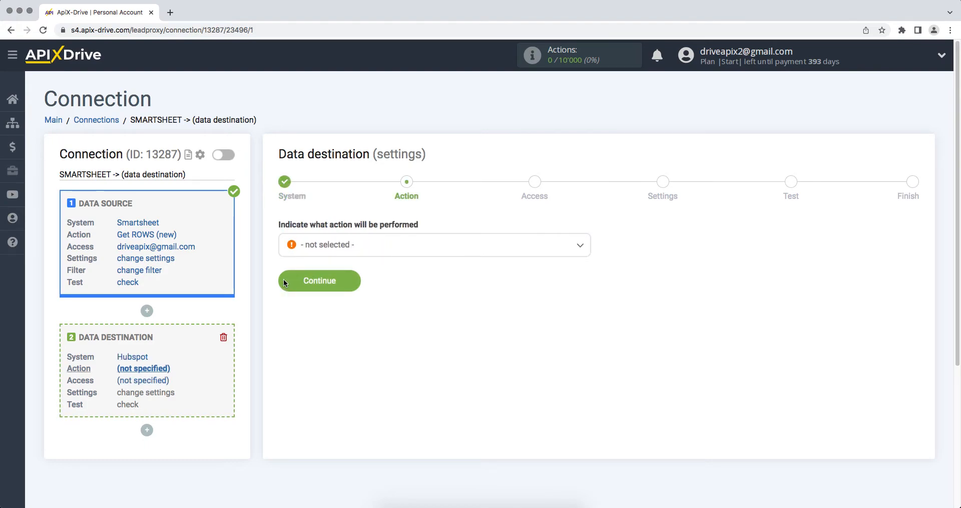
- Set the data destination action to Create DEAL and proceed to the account access stage
{"action": "left_click", "coordinate": [306, 248]}
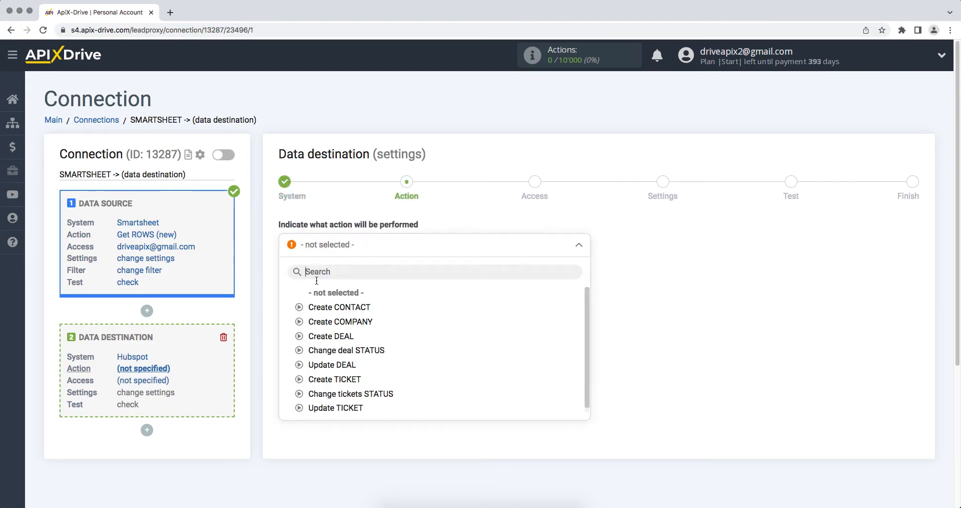
{"action": "left_click", "coordinate": [328, 336]}
{"action": "left_click", "coordinate": [290, 285]}
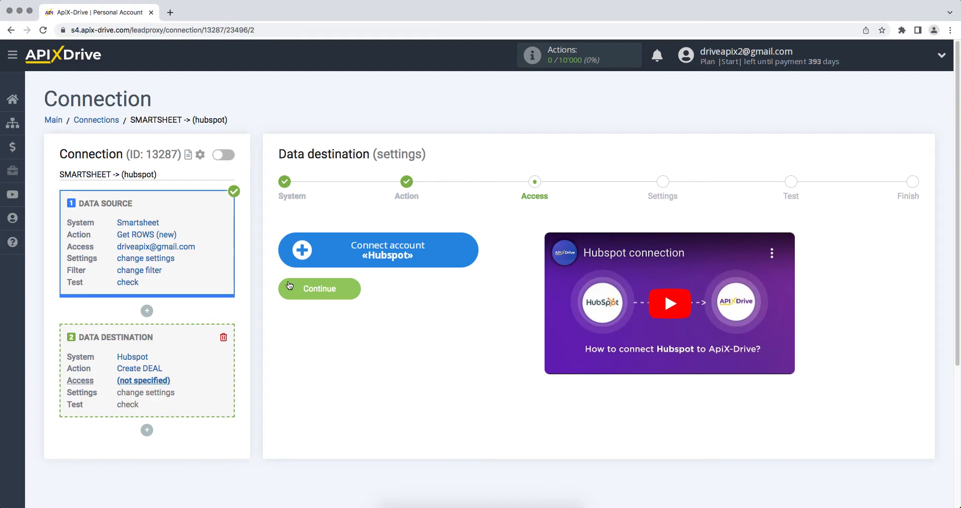
- Start connecting a HubSpot account and log in with the account e-mail and password
{"action": "left_click", "coordinate": [294, 253]}
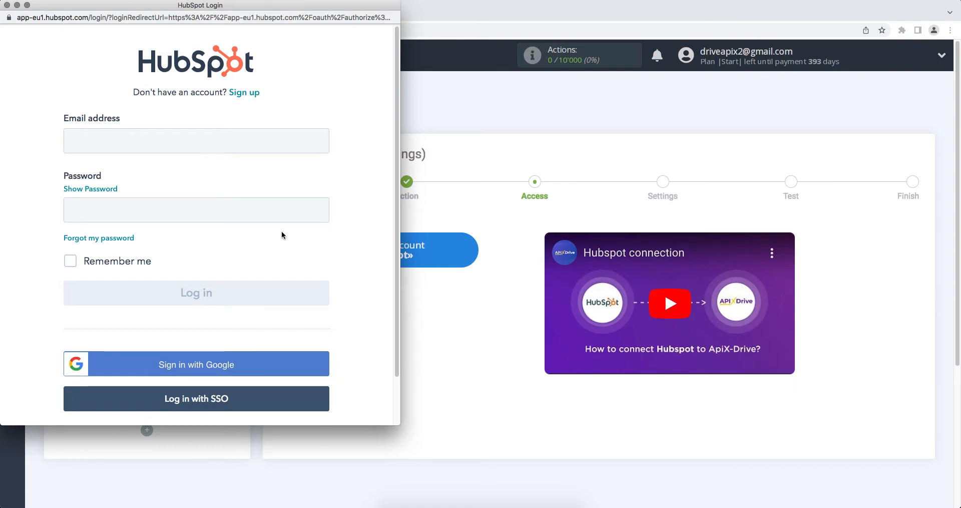
{"action": "left_click", "coordinate": [295, 142]}
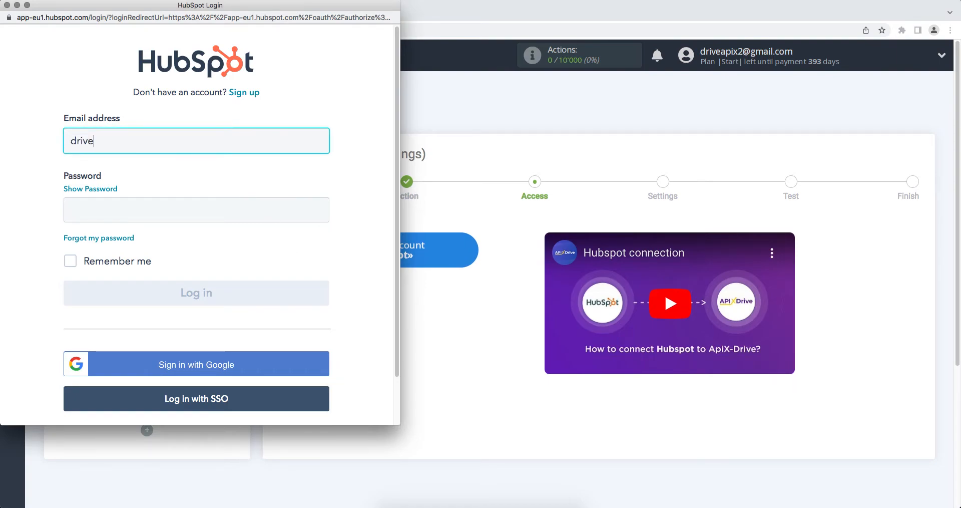
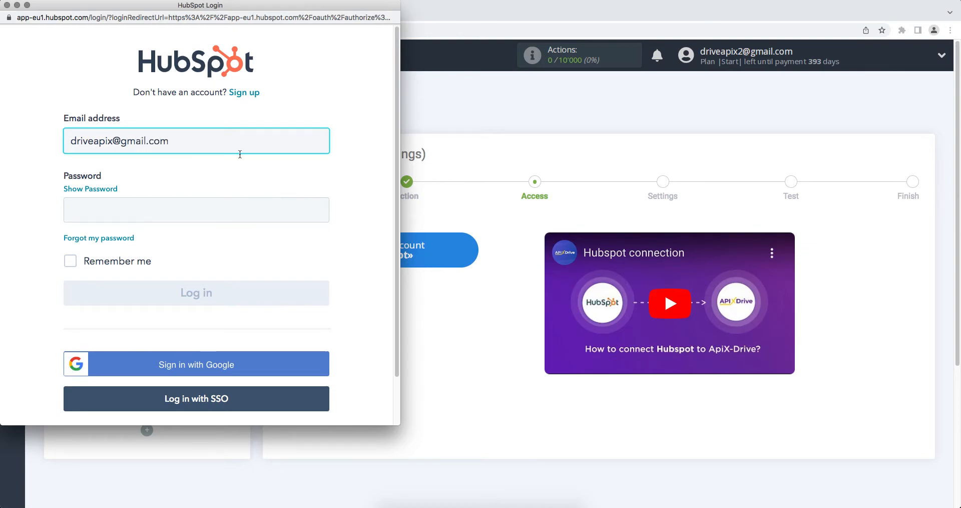
{"action": "left_click", "coordinate": [242, 204]}
{"action": "type", "text": "••••••••"}
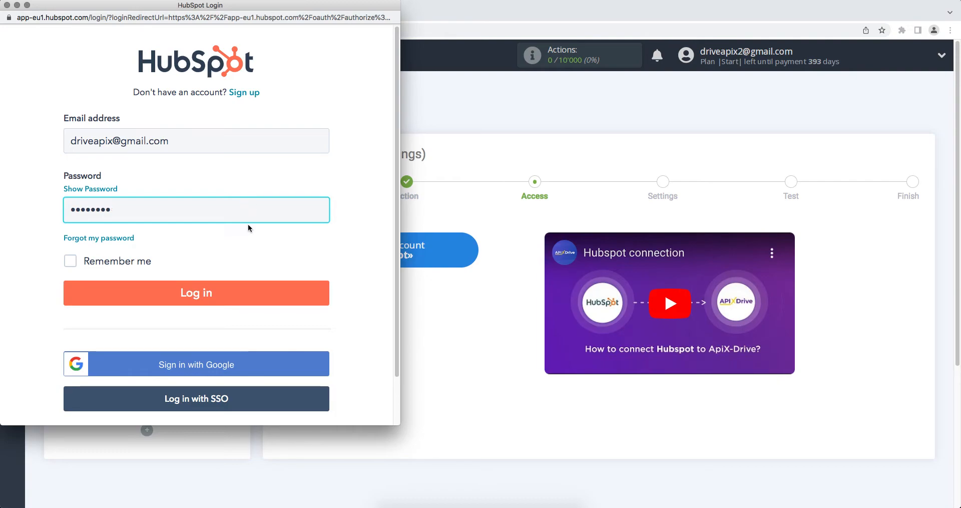
{"action": "left_click", "coordinate": [256, 291]}
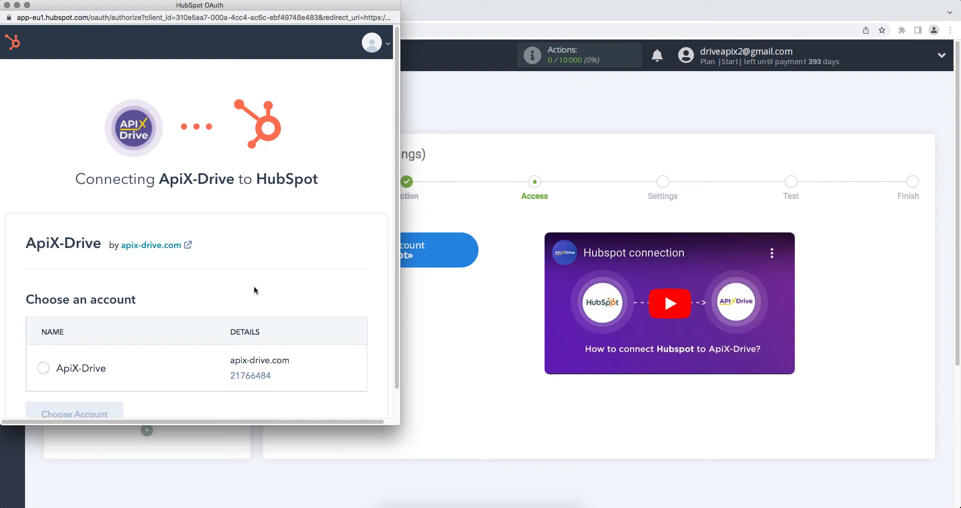
- Authorize access to the ApiX-Drive HubSpot account and use the connected login for the data destination
{"action": "scroll", "coordinate": [254, 289], "scroll_direction": "down", "scroll_amount": 1}
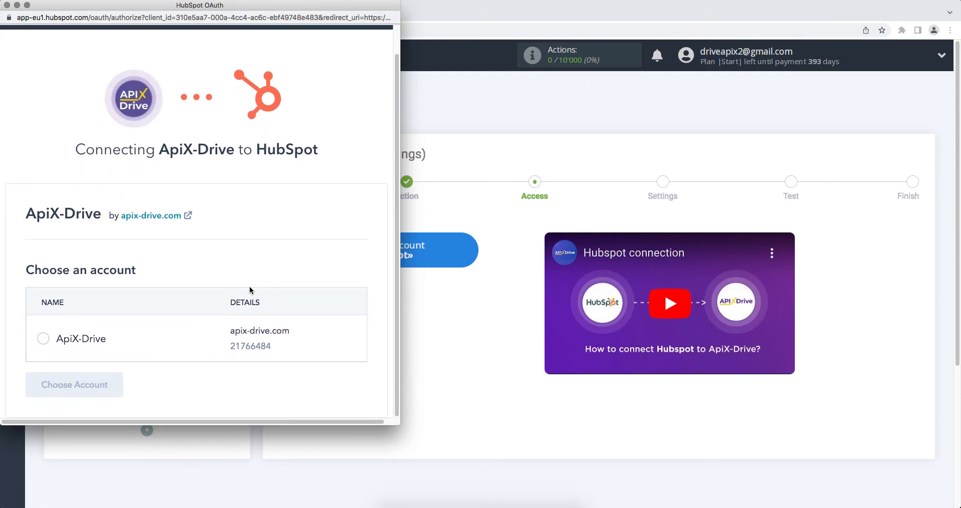
{"action": "left_click", "coordinate": [39, 337]}
{"action": "left_click", "coordinate": [61, 384]}
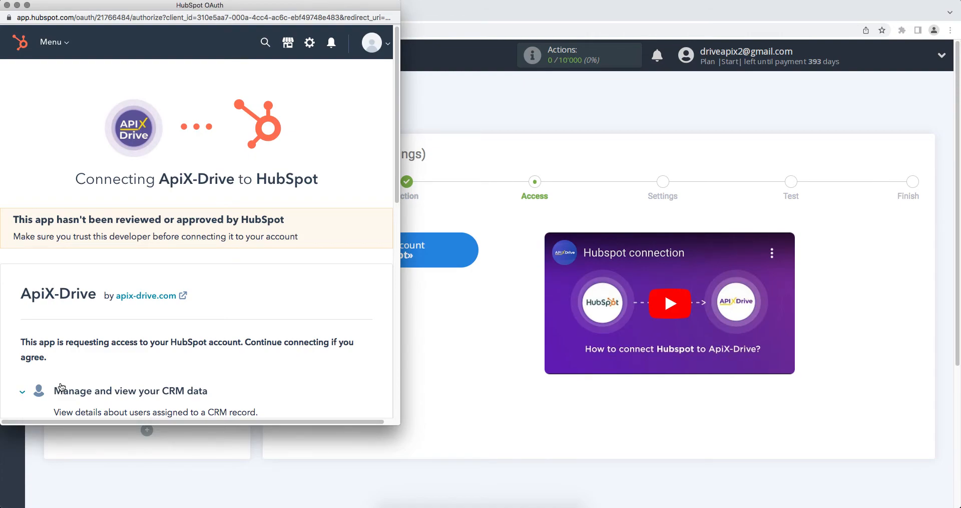
{"action": "scroll", "coordinate": [61, 386], "scroll_direction": "down", "scroll_amount": 10}
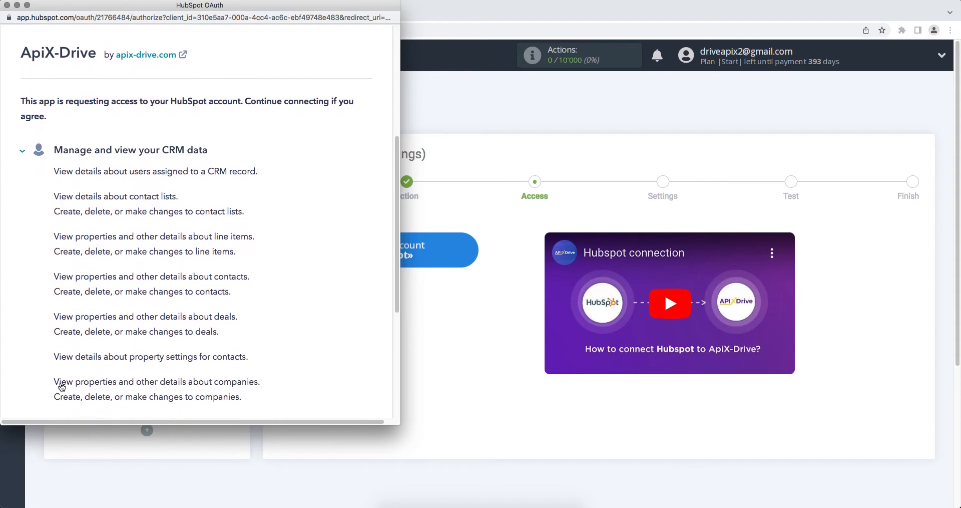
{"action": "left_click", "coordinate": [41, 367]}
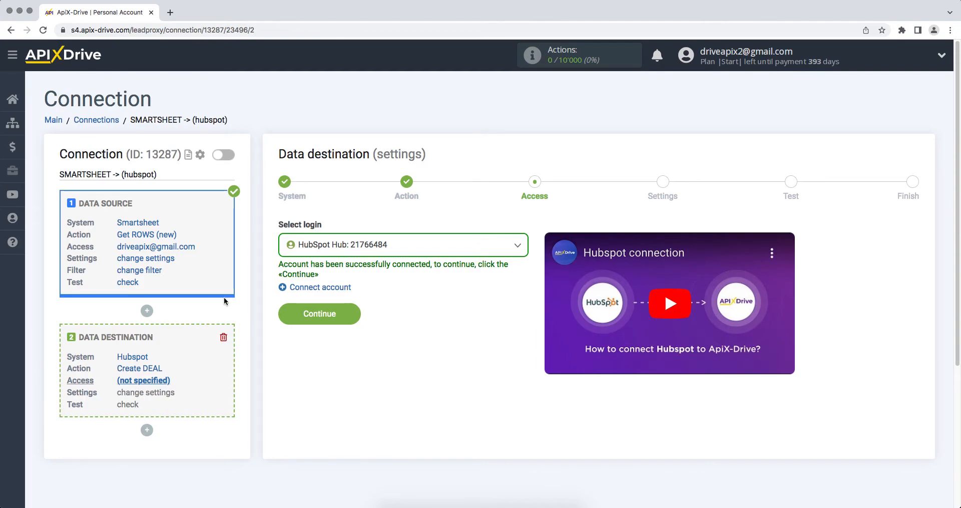
{"action": "left_click", "coordinate": [313, 245]}
{"action": "left_click", "coordinate": [322, 321]}
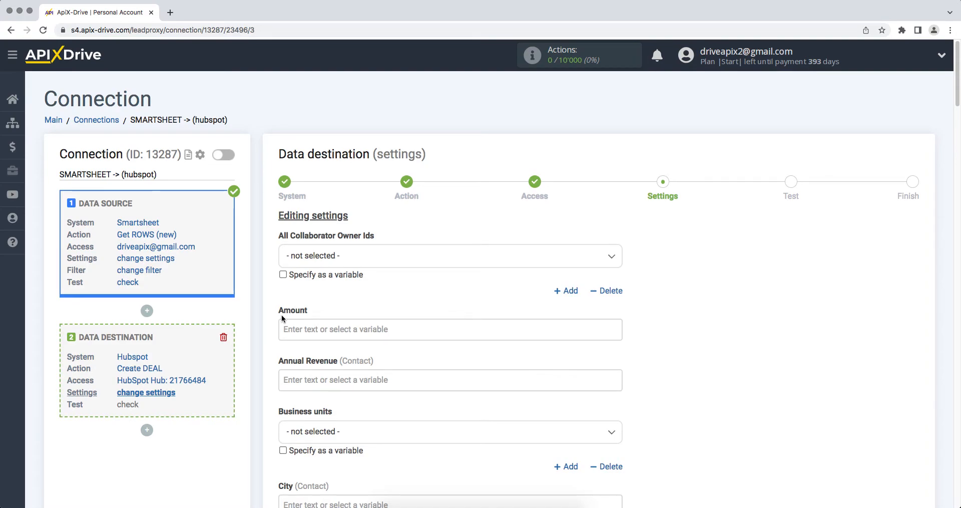
- Map the Smartsheet Column Product variable to the Deal Description field in the destination settings
{"action": "scroll", "coordinate": [281, 317], "scroll_direction": "down", "scroll_amount": 7}
{"action": "scroll", "coordinate": [281, 318], "scroll_direction": "down", "scroll_amount": 9}
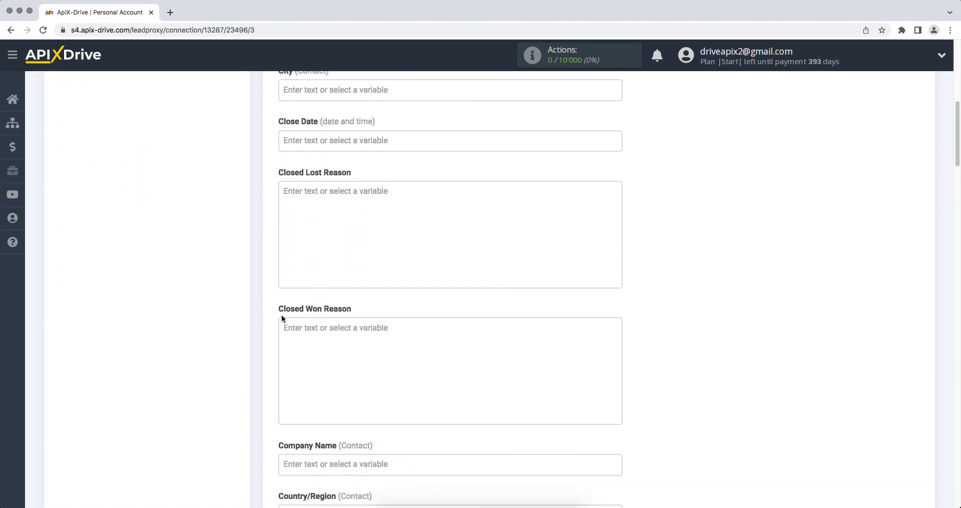
{"action": "left_click", "coordinate": [291, 346]}
{"action": "scroll", "coordinate": [383, 348], "scroll_direction": "down", "scroll_amount": 4}
{"action": "scroll", "coordinate": [613, 328], "scroll_direction": "down", "scroll_amount": 1}
{"action": "left_click_drag", "start_coordinate": [612, 329], "coordinate": [614, 393]}
{"action": "left_click", "coordinate": [442, 364]}
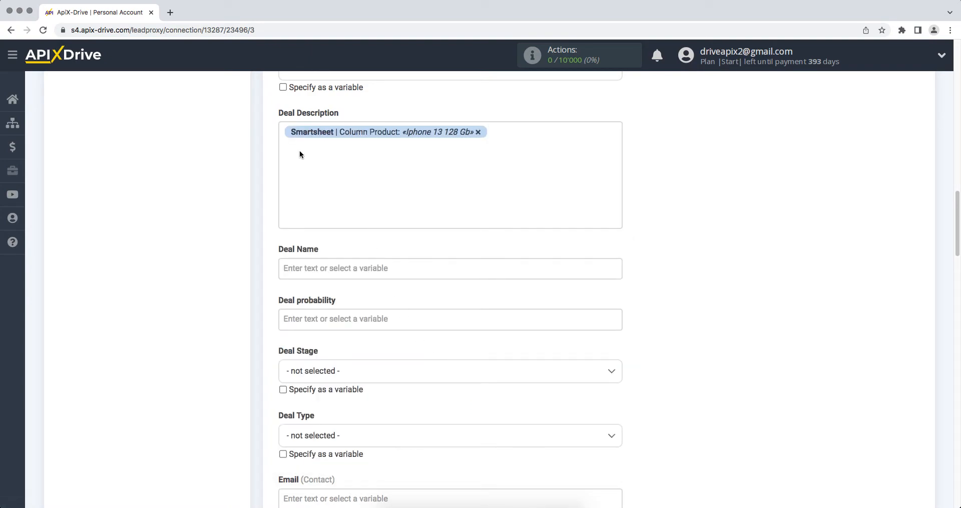
- Label the product variable in Deal Description with "Product" and add "Date/Time" followed by the Smartsheet Creation date variable
{"action": "left_click", "coordinate": [283, 133]}
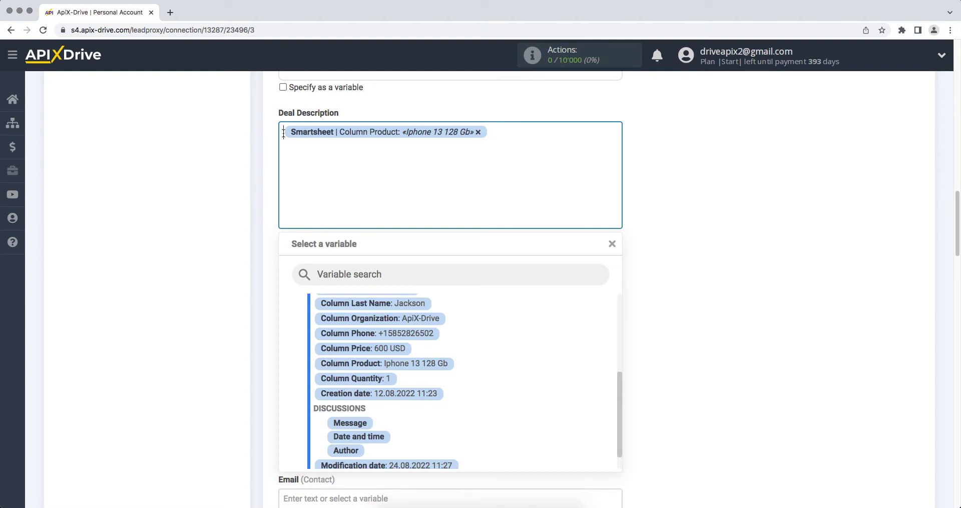
{"action": "type", "text": "Produc"}
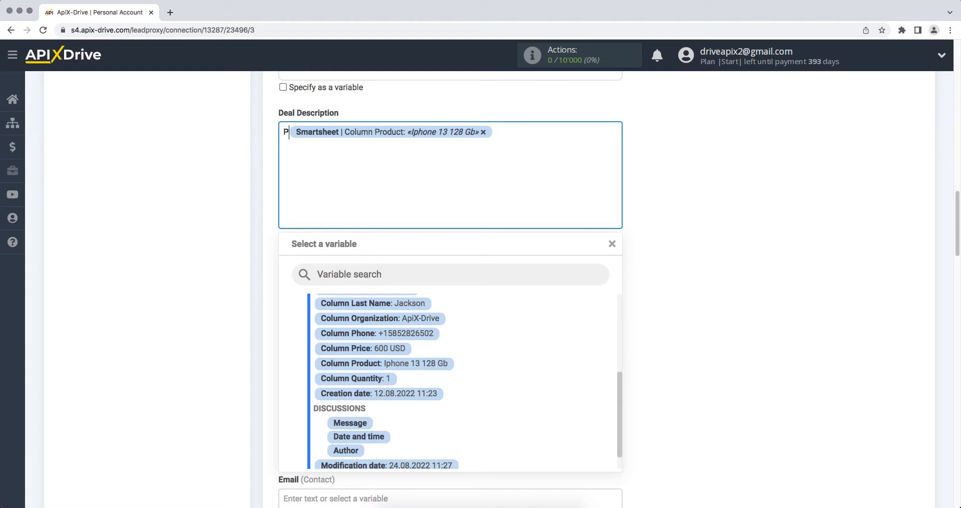
{"action": "type", "text": "t"}
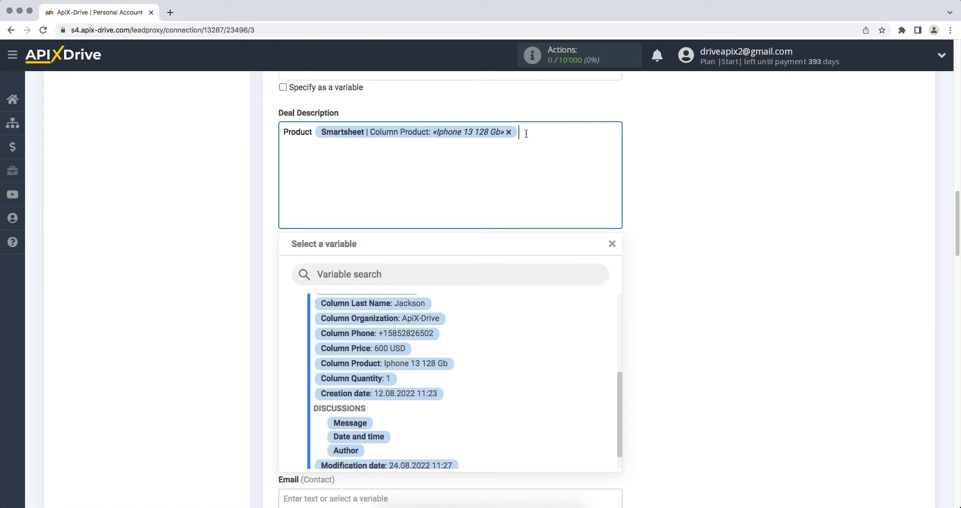
{"action": "type", "text": "Date/Time"}
{"action": "left_click", "coordinate": [418, 394]}
- Compose the Deal Name from the text "New row from Smartsheet" followed by the Column First Name variable
{"action": "left_click", "coordinate": [365, 271]}
{"action": "type", "text": "New "}
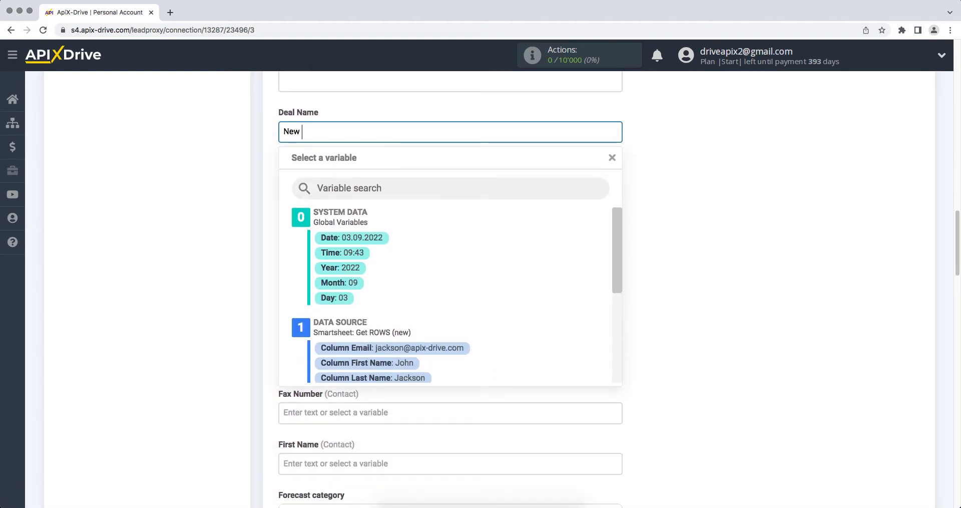
{"action": "type", "text": "row from Smar"}
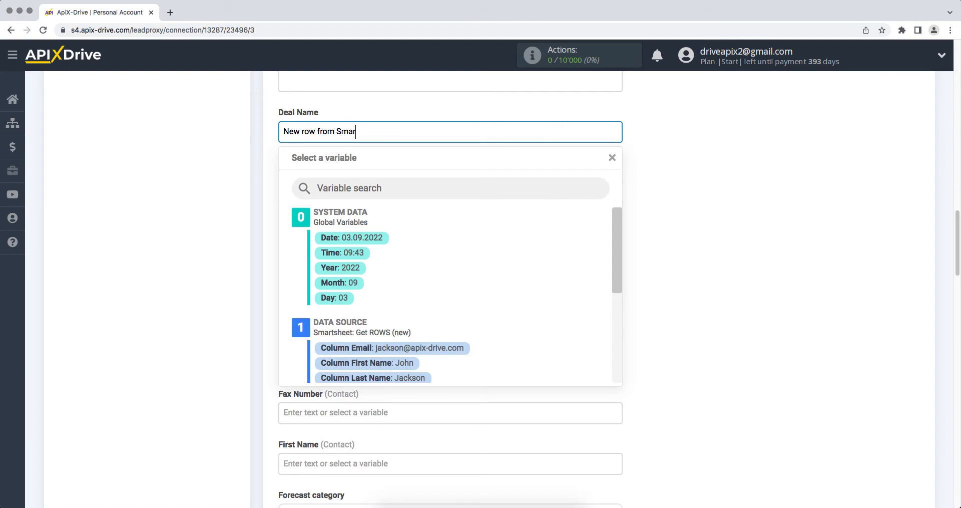
{"action": "type", "text": "tsheet"}
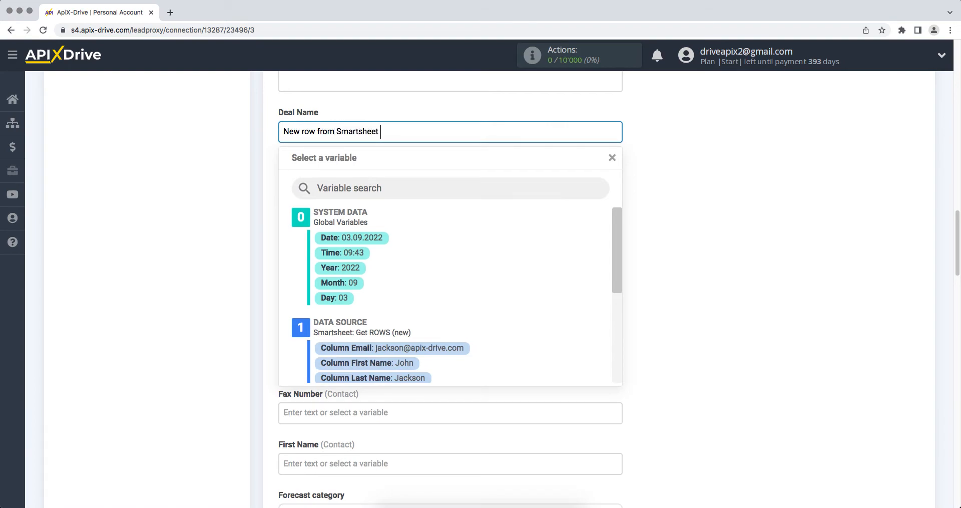
{"action": "left_click", "coordinate": [367, 362]}
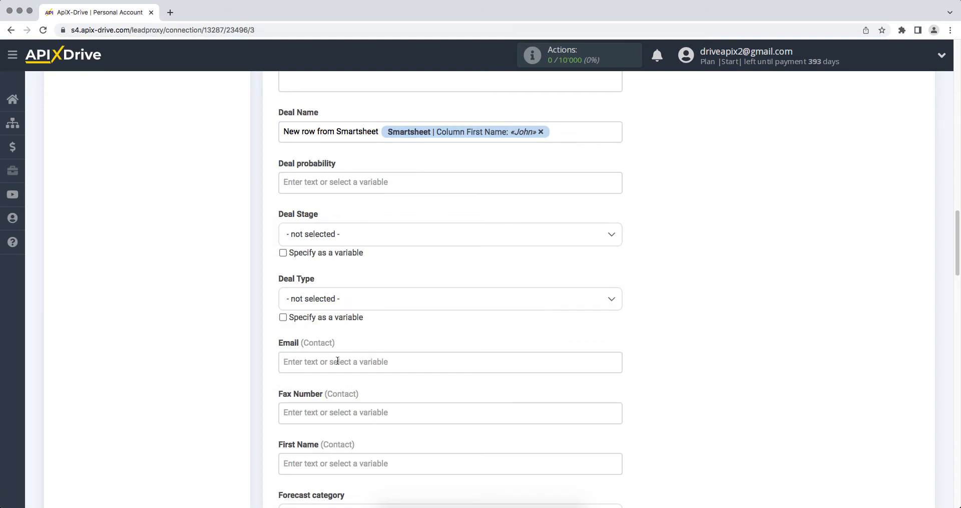
- Map the Column Email, Column First Name and Column Last Name variables to the contact's Email, First Name and Last Name fields
{"action": "left_click", "coordinate": [311, 362]}
{"action": "scroll", "coordinate": [310, 367], "scroll_direction": "down", "scroll_amount": 4}
{"action": "left_click", "coordinate": [341, 345]}
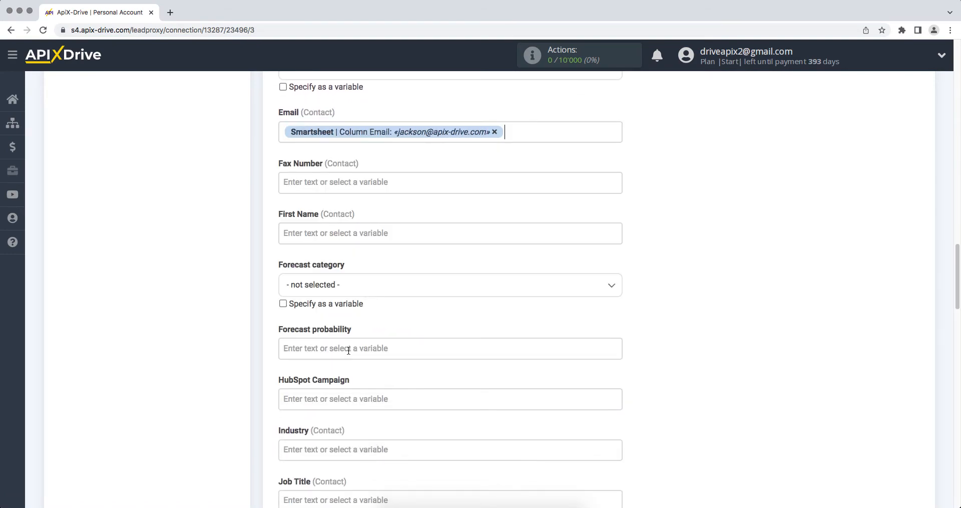
{"action": "left_click", "coordinate": [310, 237]}
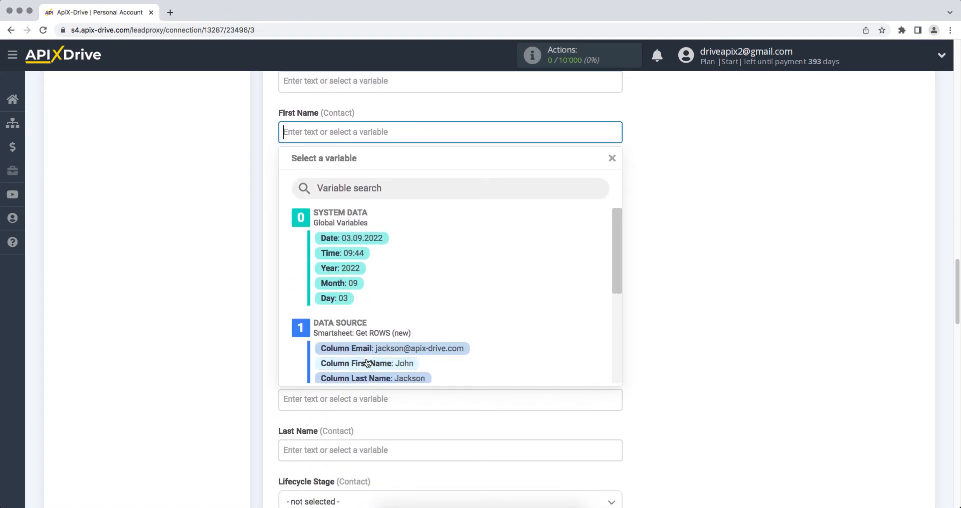
{"action": "left_click", "coordinate": [366, 359]}
{"action": "left_click", "coordinate": [323, 449]}
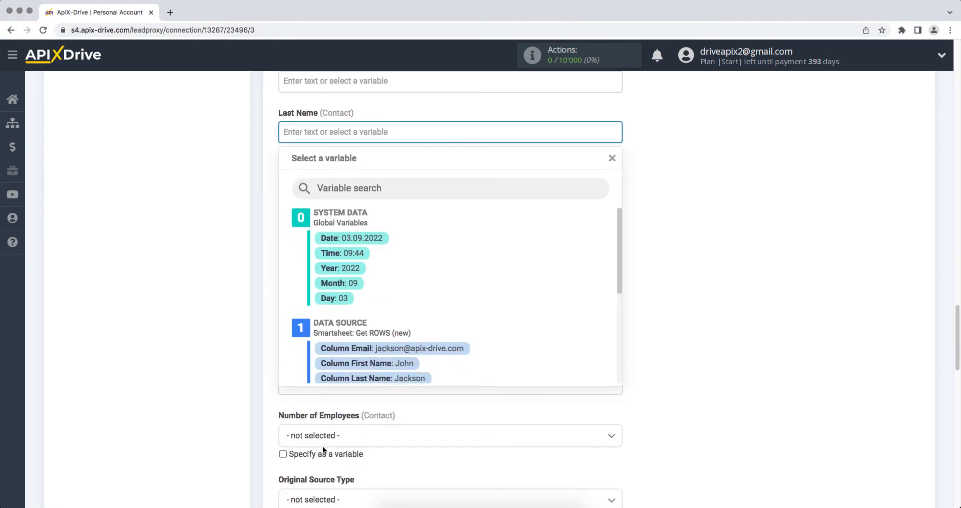
{"action": "left_click", "coordinate": [397, 379]}
- Map the Smartsheet Column Phone variable to the contact's Phone Number field
{"action": "scroll", "coordinate": [398, 378], "scroll_direction": "down", "scroll_amount": 8}
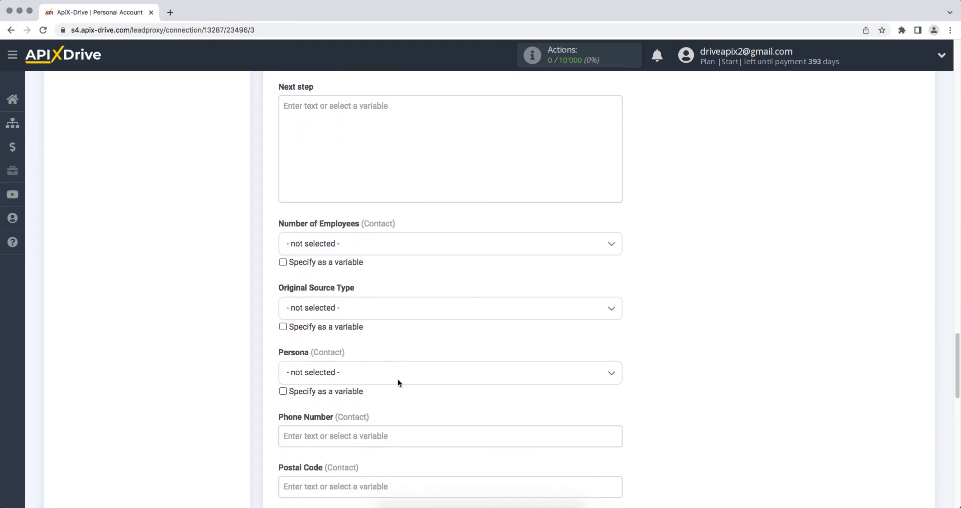
{"action": "scroll", "coordinate": [397, 379], "scroll_direction": "down", "scroll_amount": 1}
{"action": "left_click", "coordinate": [350, 280]}
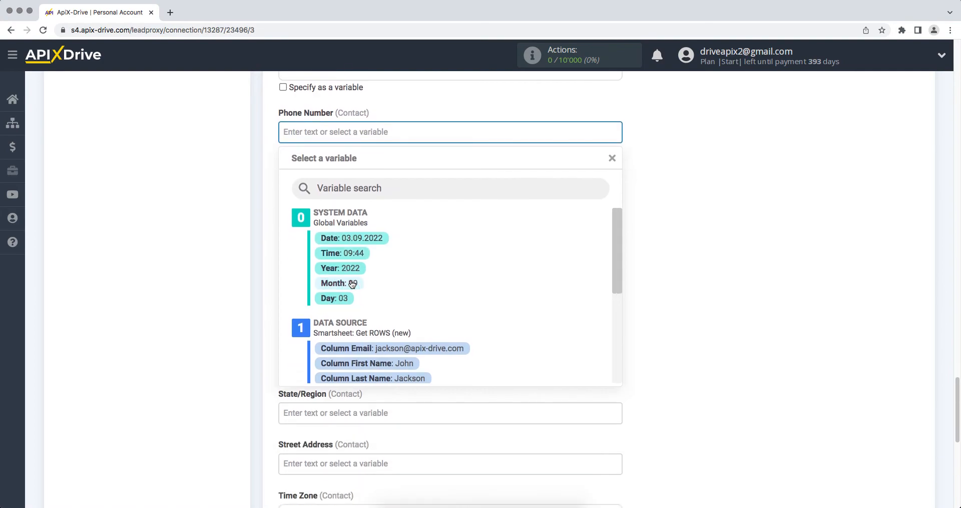
{"action": "left_click_drag", "start_coordinate": [620, 254], "coordinate": [594, 300]}
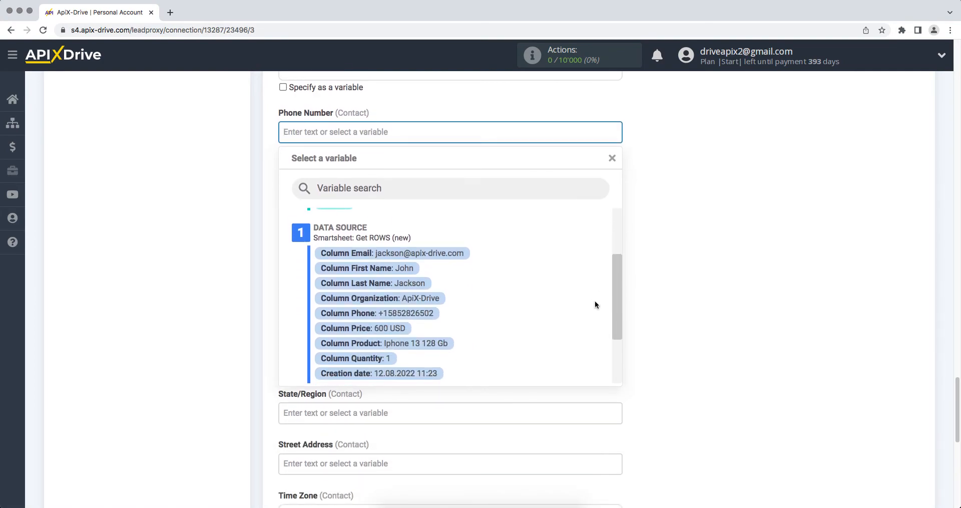
{"action": "left_click", "coordinate": [424, 314]}
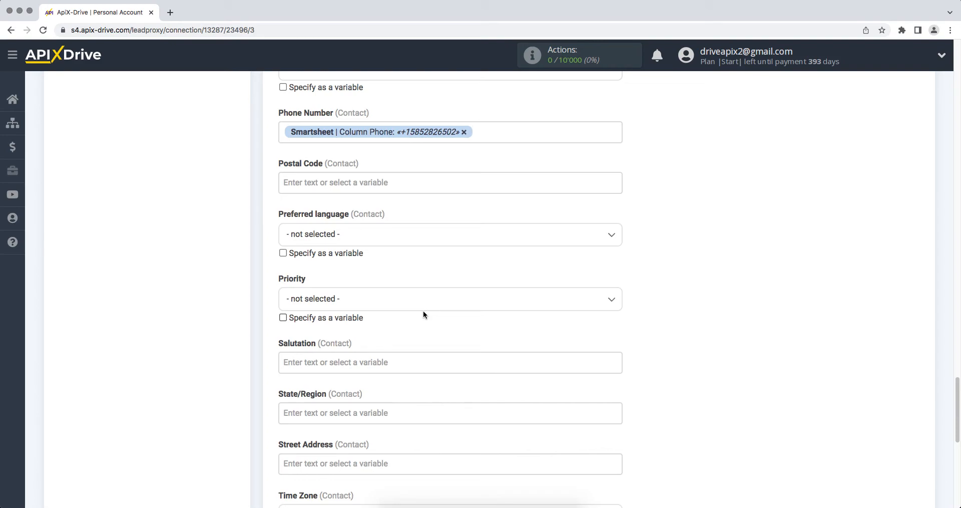
- Save the destination field settings, proceed to the test stage and send the test data to HubSpot
{"action": "scroll", "coordinate": [424, 314], "scroll_direction": "down", "scroll_amount": 6}
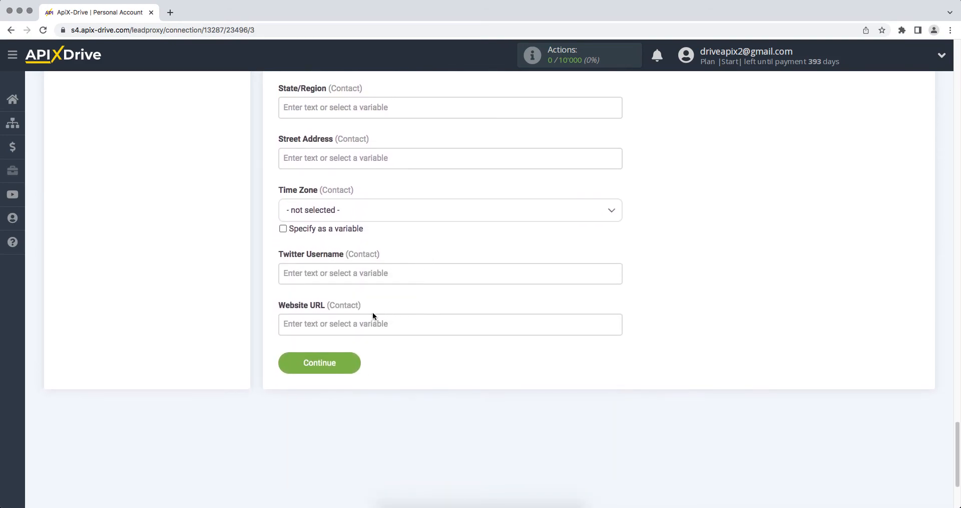
{"action": "left_click", "coordinate": [287, 361]}
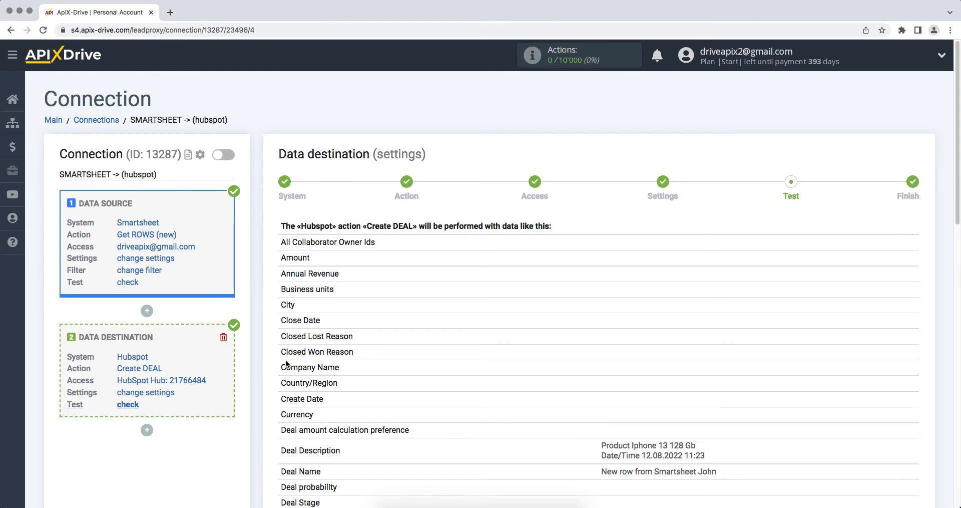
{"action": "scroll", "coordinate": [286, 363], "scroll_direction": "down", "scroll_amount": 12}
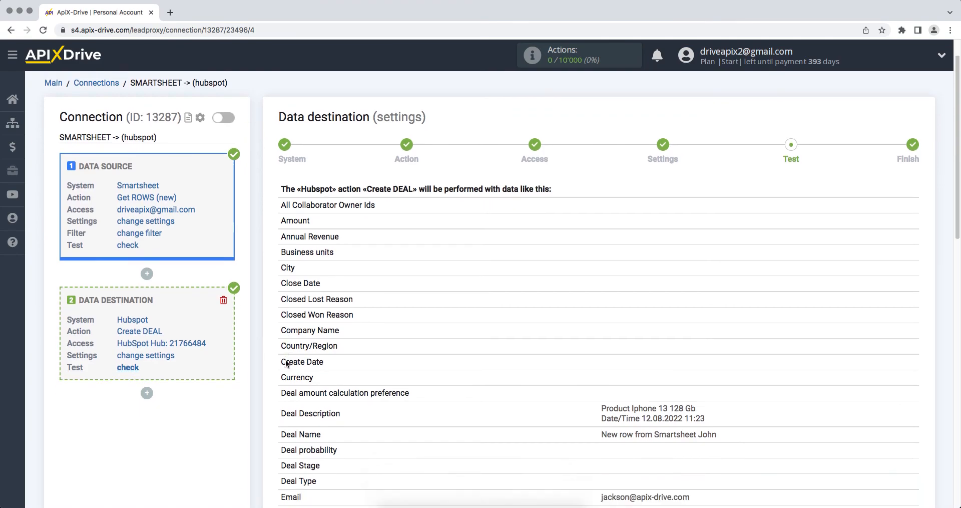
{"action": "scroll", "coordinate": [300, 355], "scroll_direction": "down", "scroll_amount": 1}
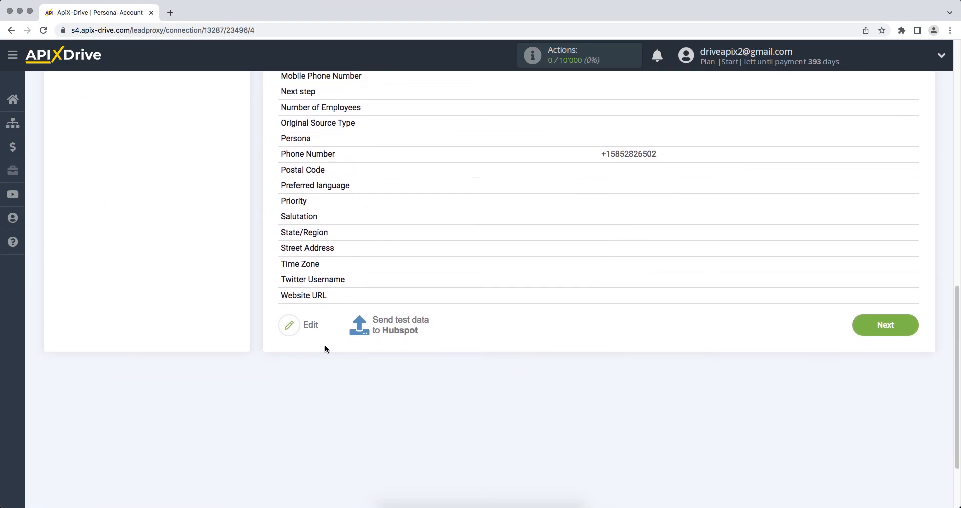
{"action": "left_click", "coordinate": [392, 323]}
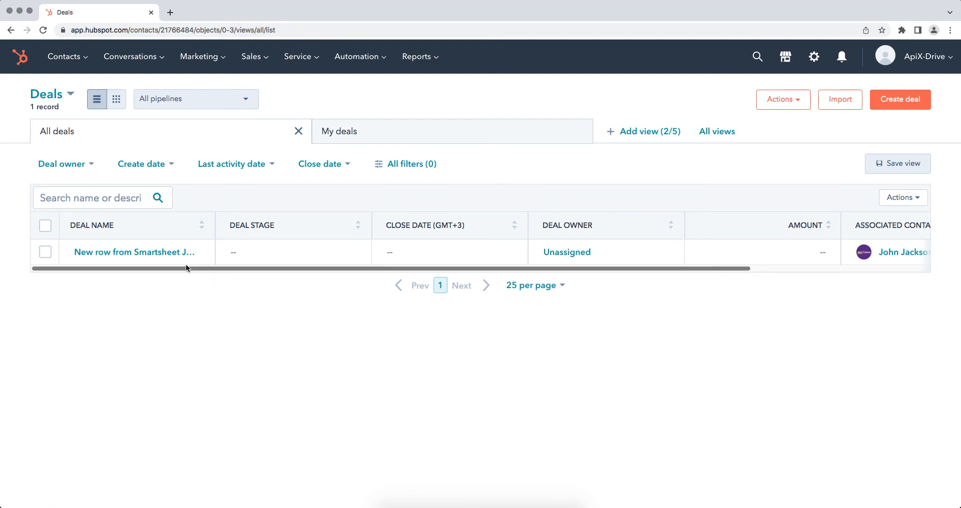
- Switch to HubSpot, open the deal created by the test and examine all of its properties
{"action": "left_click", "coordinate": [110, 252]}
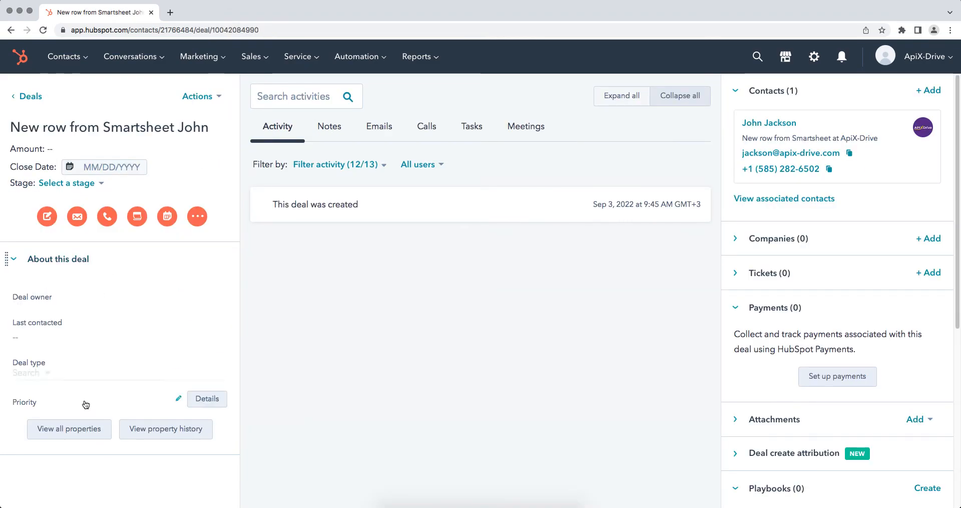
{"action": "left_click", "coordinate": [84, 429]}
{"action": "scroll", "coordinate": [83, 430], "scroll_direction": "down", "scroll_amount": 2}
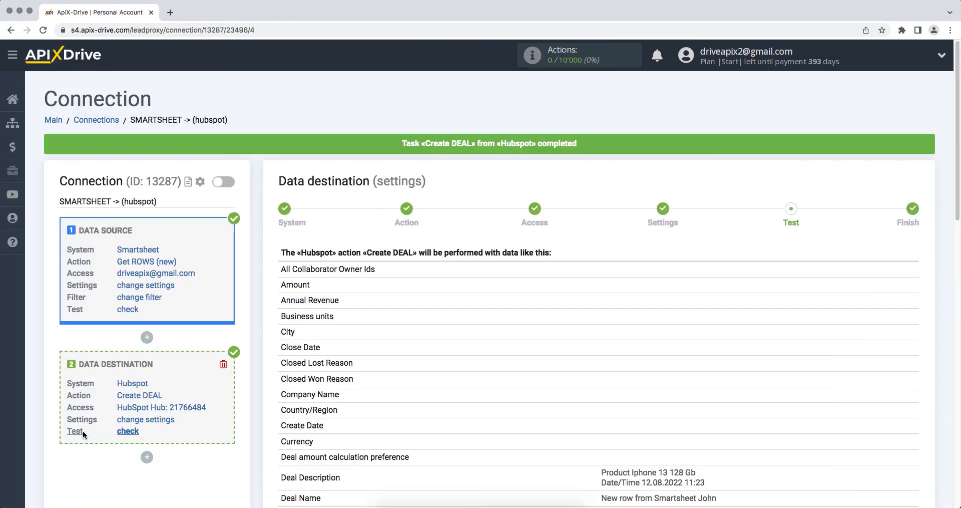
{"action": "scroll", "coordinate": [83, 430], "scroll_direction": "down", "scroll_amount": 5}
- Switch back to ApiX-Drive, finish the data destination setup and enable automatic updates for the connection
{"action": "scroll", "coordinate": [83, 430], "scroll_direction": "down", "scroll_amount": 10}
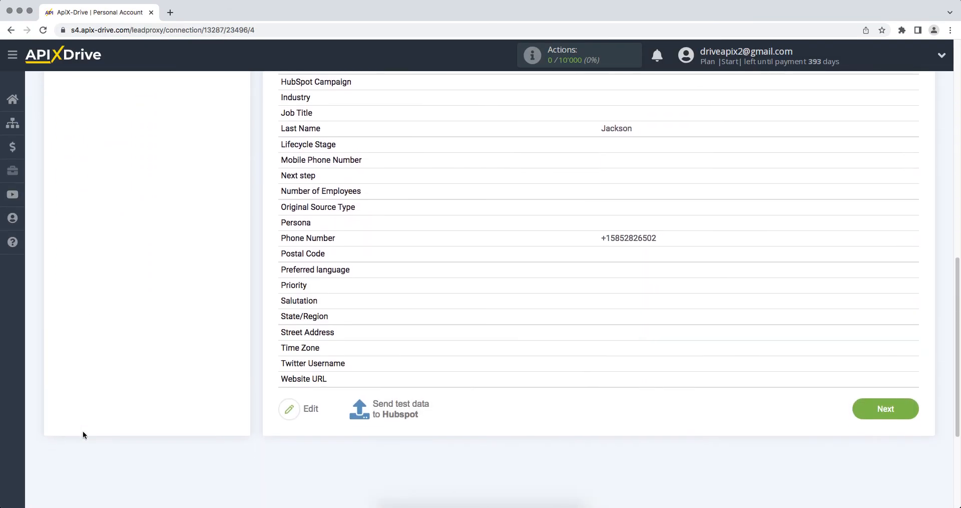
{"action": "left_click", "coordinate": [862, 356]}
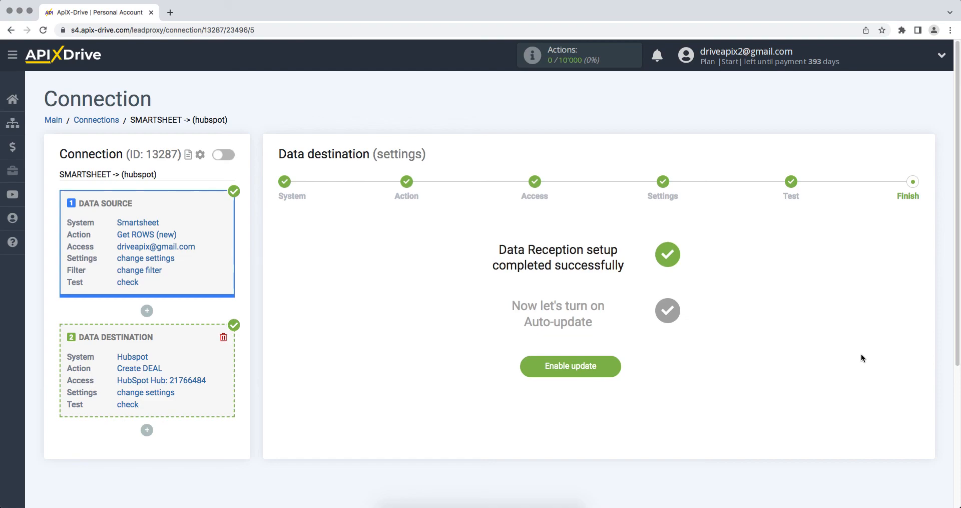
{"action": "left_click", "coordinate": [547, 372]}
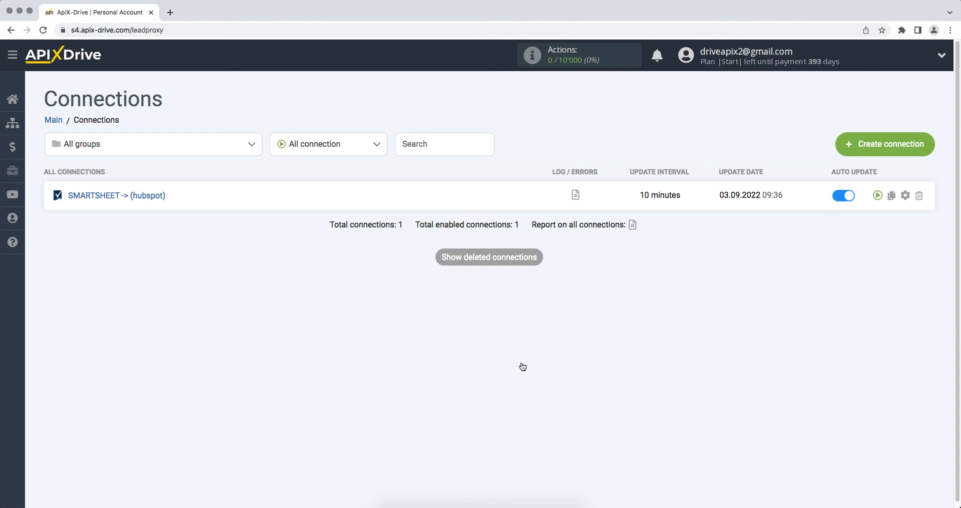
- Set the update interval of the SMARTSHEET -> (hubspot) connection to 5 minutes and save the connection setup
{"action": "left_click", "coordinate": [905, 195]}
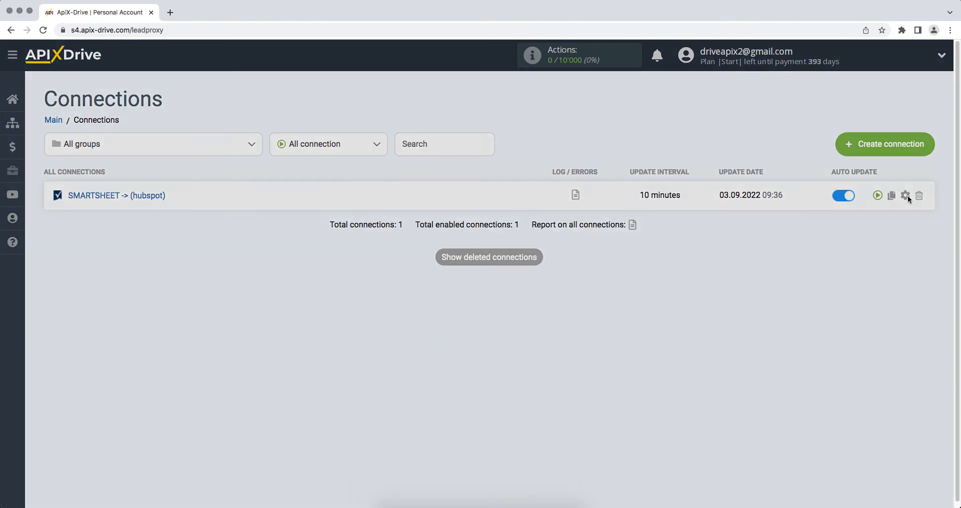
{"action": "left_click", "coordinate": [574, 287]}
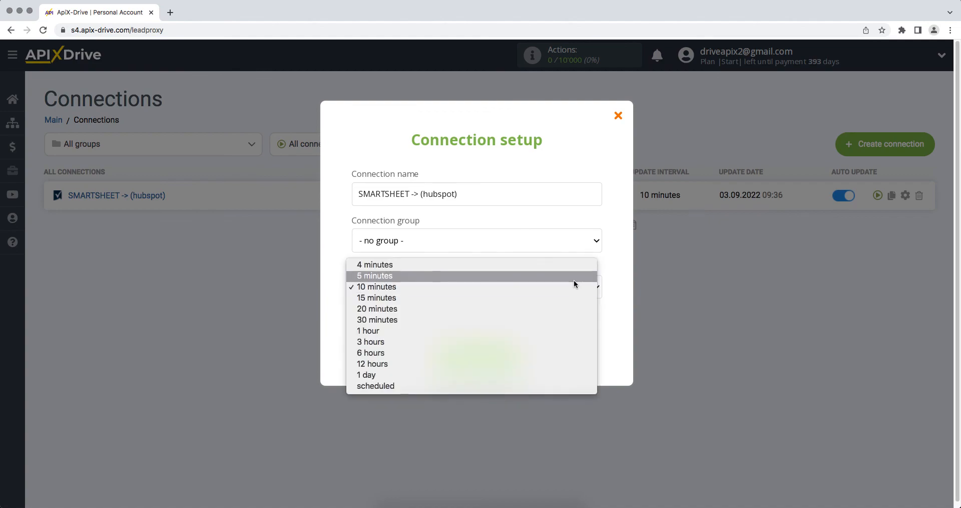
{"action": "left_click", "coordinate": [573, 279]}
{"action": "left_click", "coordinate": [434, 365]}
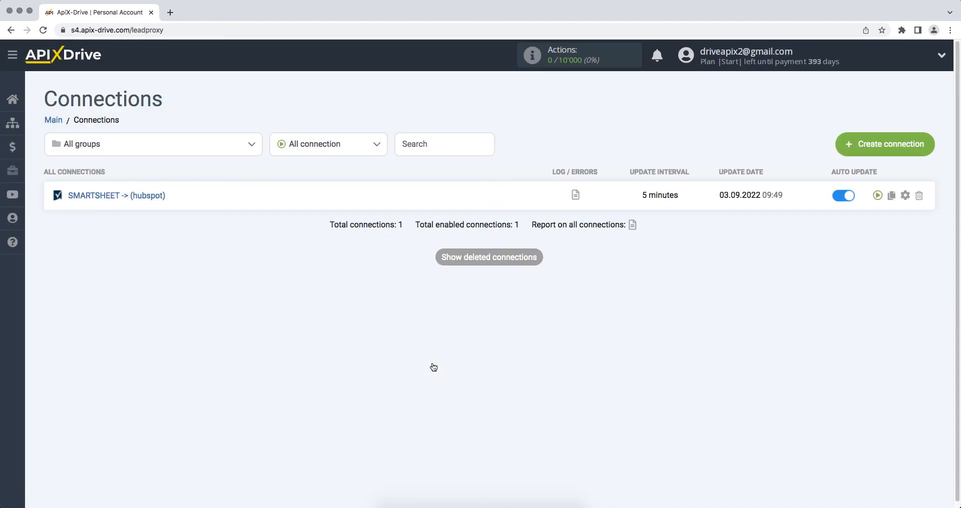